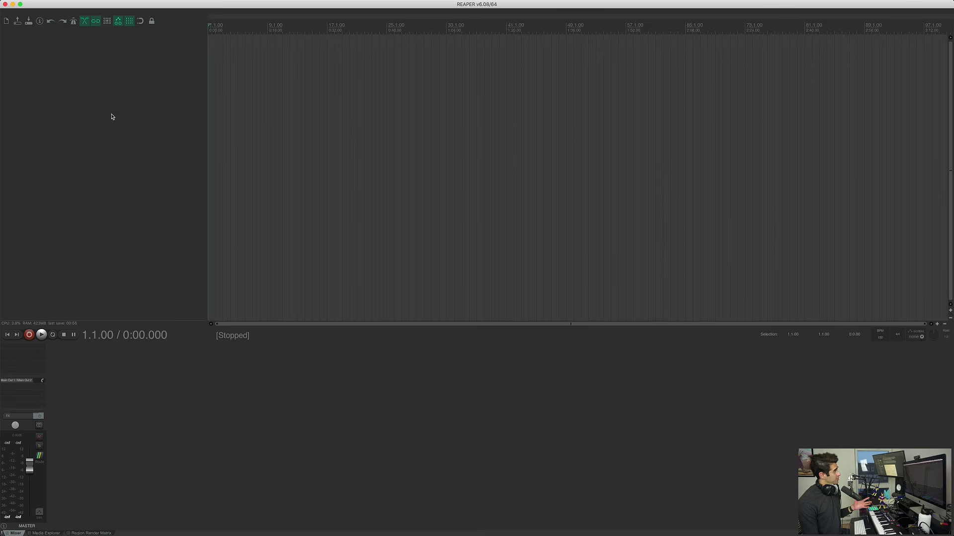
Step: Open the project settings and check the path for saving media files in the media settings
{"action": "left_click", "coordinate": [52, 1]}
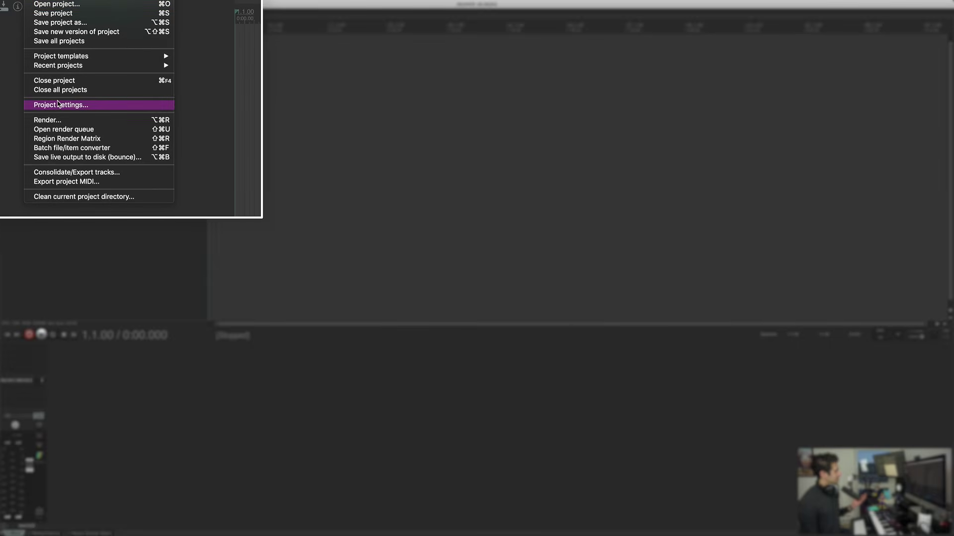
{"action": "left_click", "coordinate": [70, 98]}
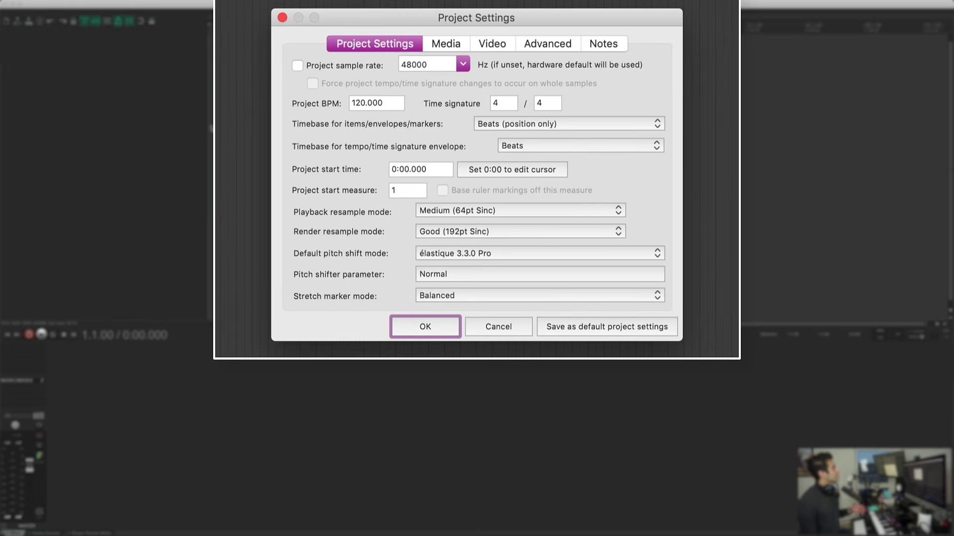
{"action": "left_click", "coordinate": [433, 43]}
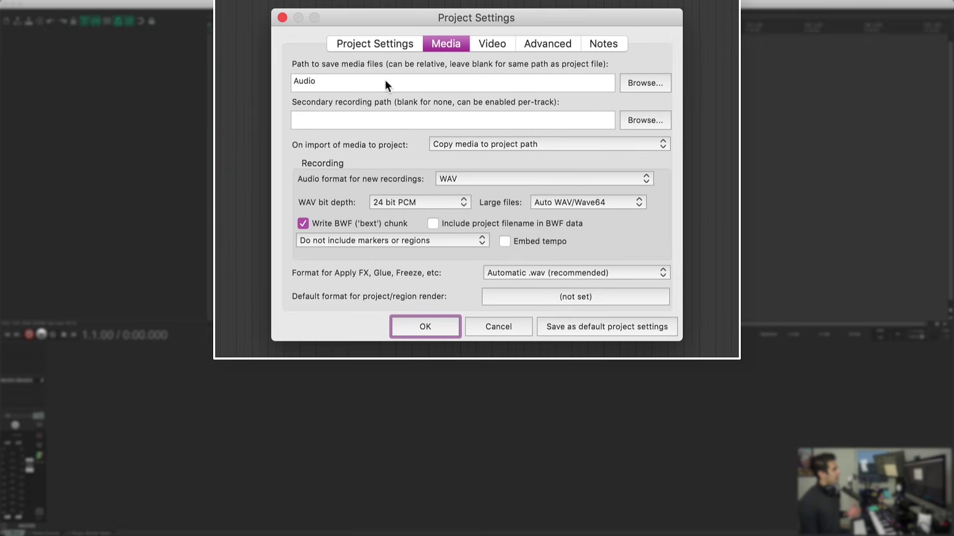
{"action": "left_click", "coordinate": [422, 76]}
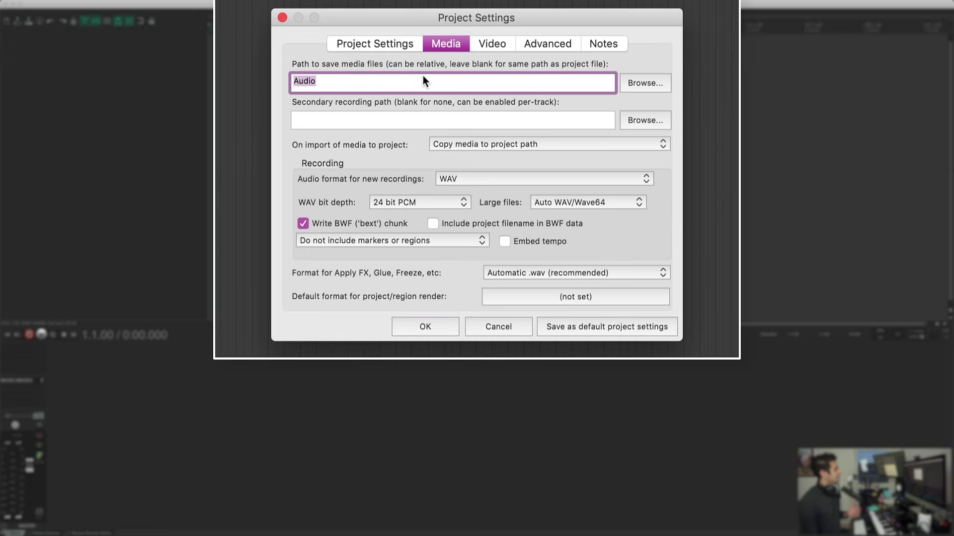
{"action": "left_click", "coordinate": [367, 82]}
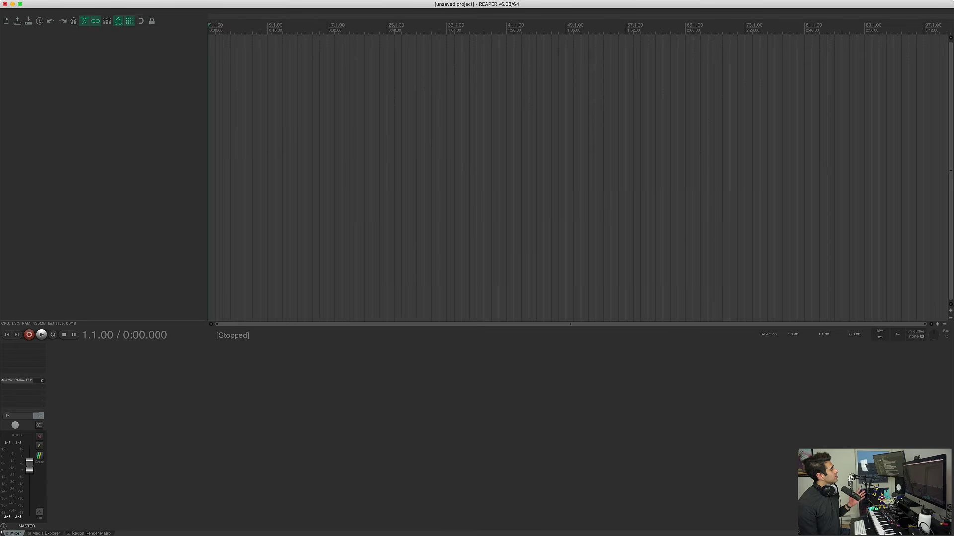
Step: In the preferences' path settings, try turning off the alternate path for all peak caches and leave it enabled
{"action": "left_click", "coordinate": [29, 1]}
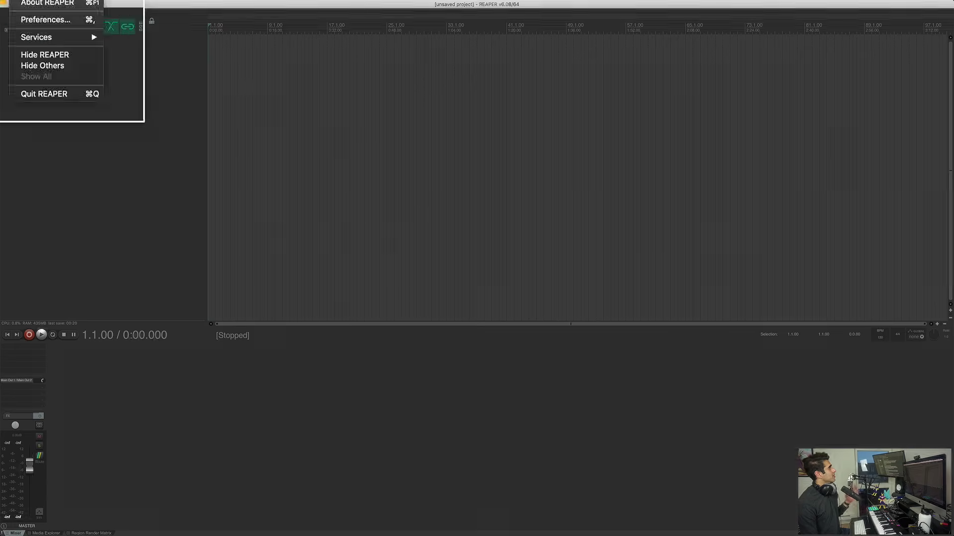
{"action": "left_click", "coordinate": [53, 24]}
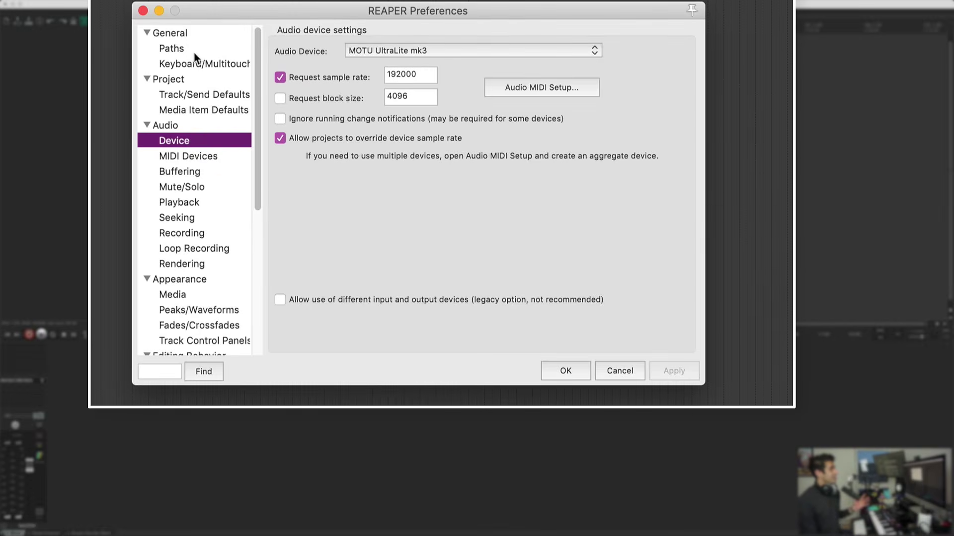
{"action": "left_click", "coordinate": [197, 50]}
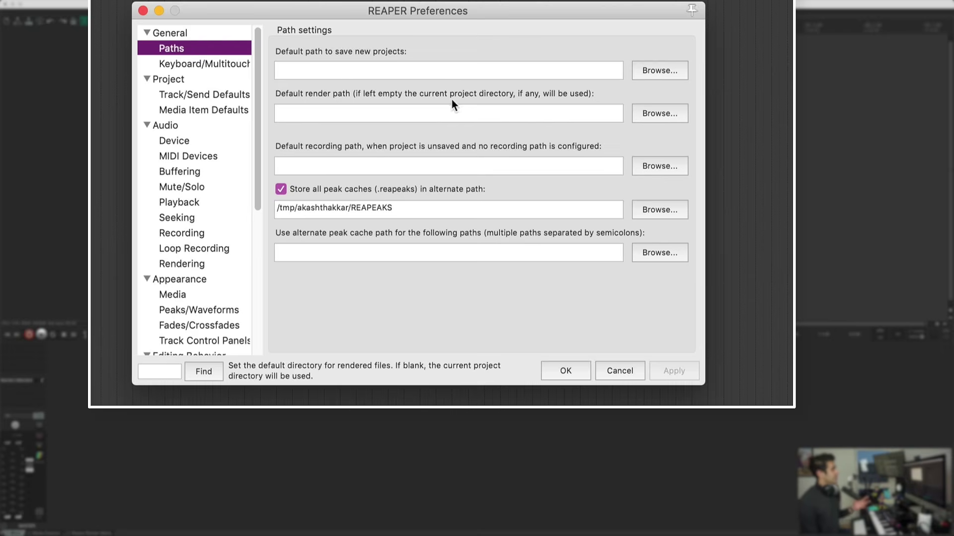
{"action": "left_click", "coordinate": [294, 190]}
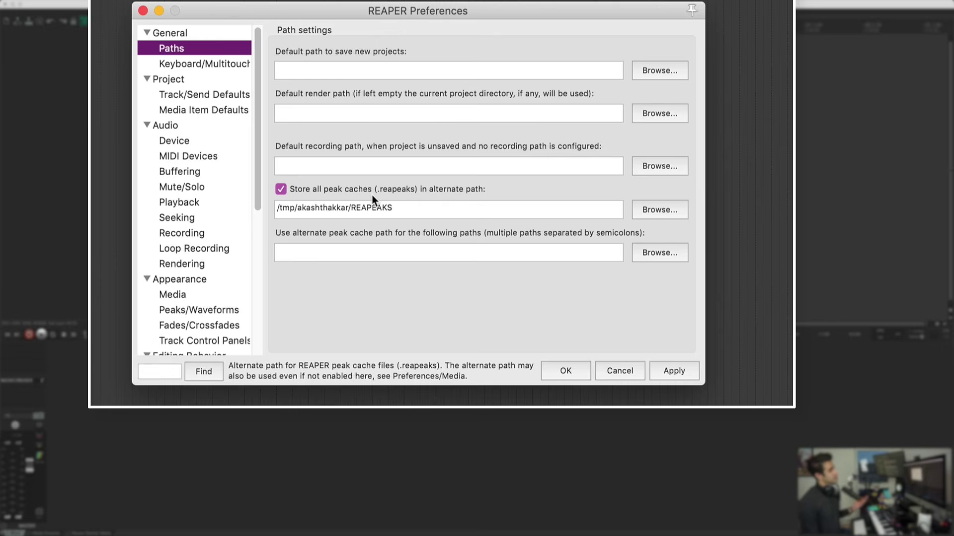
{"action": "left_click", "coordinate": [352, 191]}
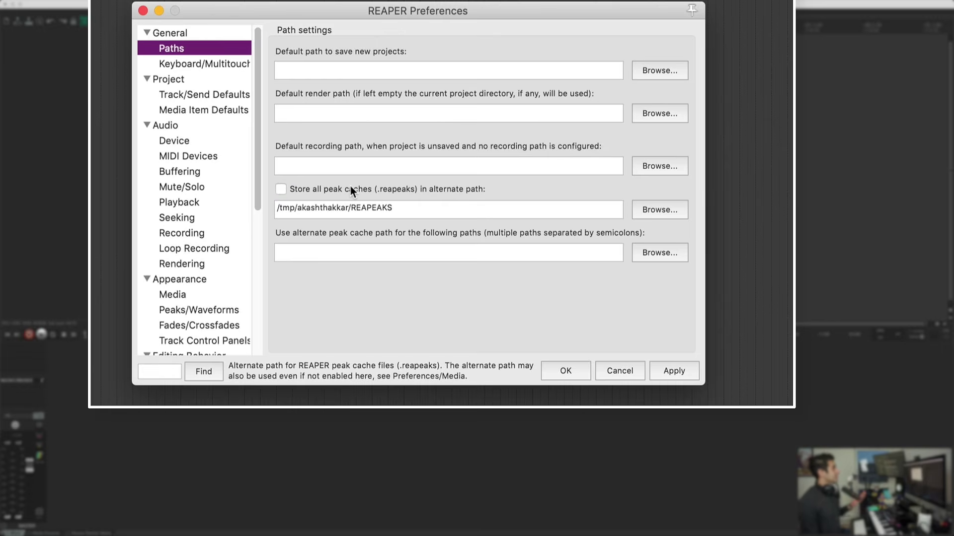
{"action": "left_click", "coordinate": [351, 188]}
{"action": "left_click", "coordinate": [389, 209]}
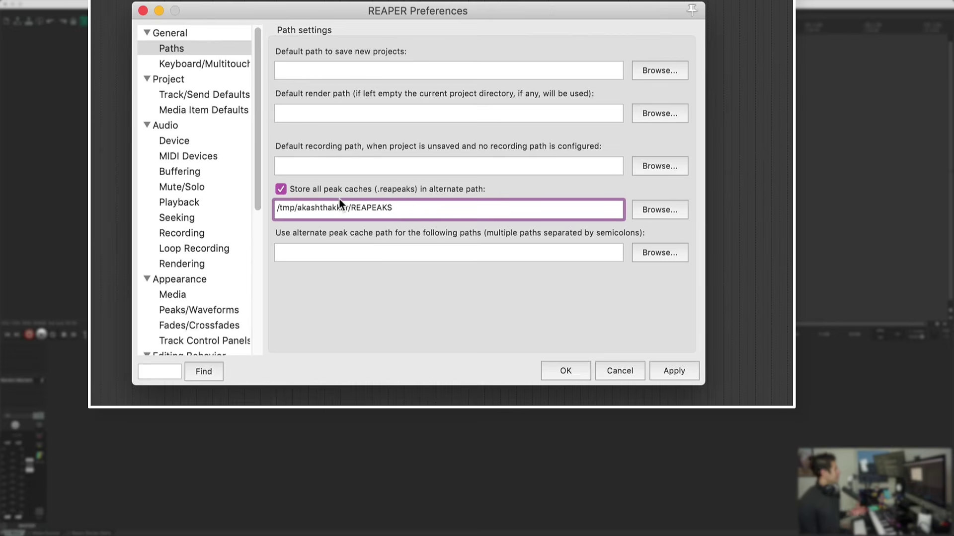
Step: Choose MOTU UltraLite mk3 as the audio device in the audio device preferences
{"action": "left_click", "coordinate": [195, 140]}
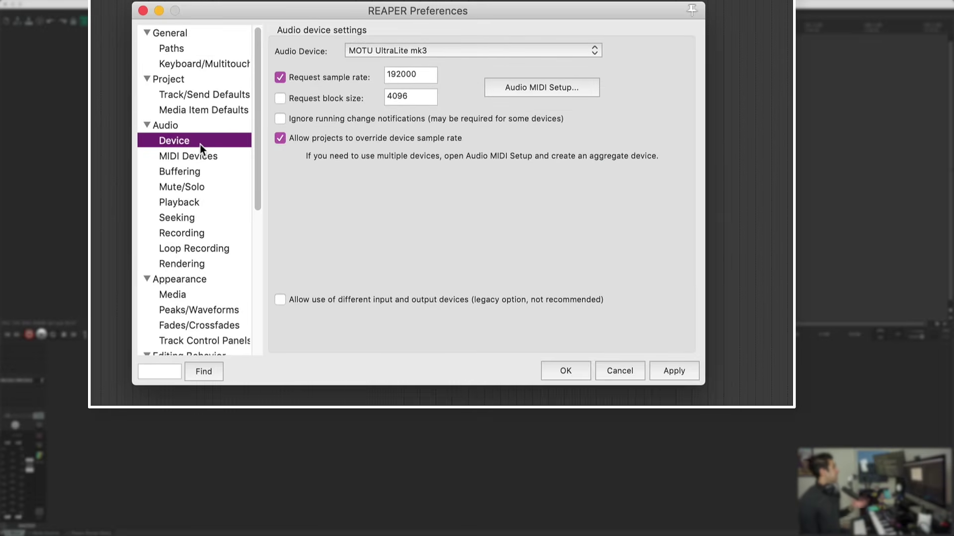
{"action": "left_click", "coordinate": [420, 53]}
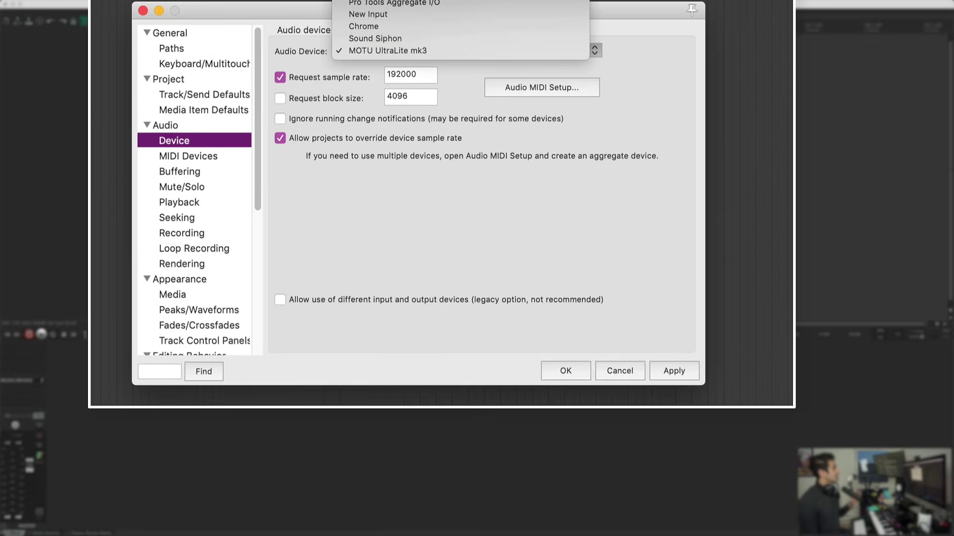
{"action": "left_click", "coordinate": [414, 49]}
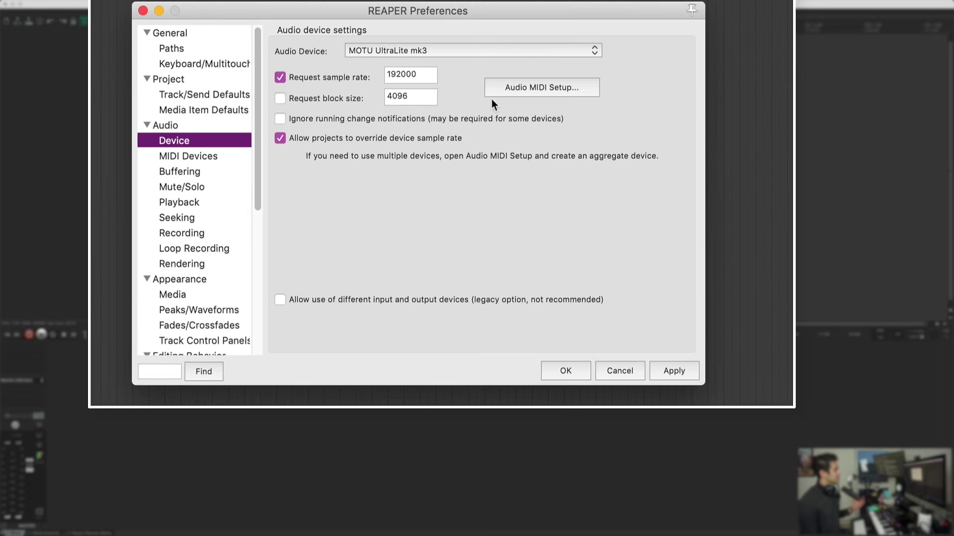
Step: View the system's Audio MIDI Setup and the output device choice offered by the option for different input and output devices
{"action": "left_click", "coordinate": [533, 88]}
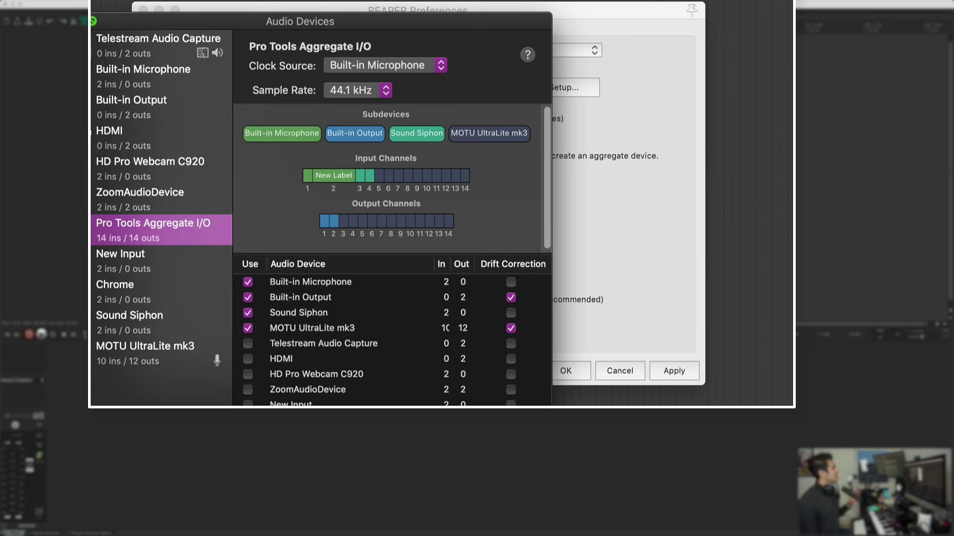
{"action": "left_click", "coordinate": [61, 21]}
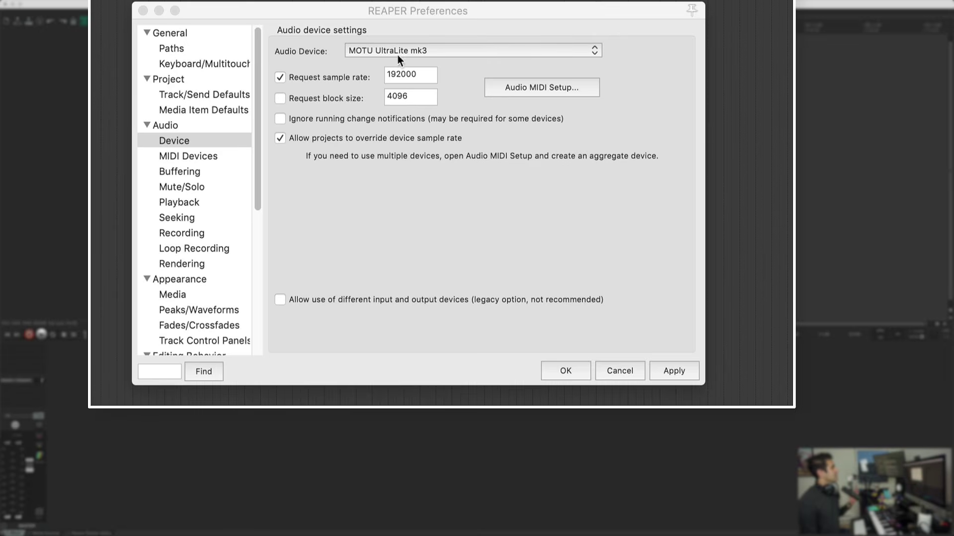
{"action": "left_click", "coordinate": [384, 299]}
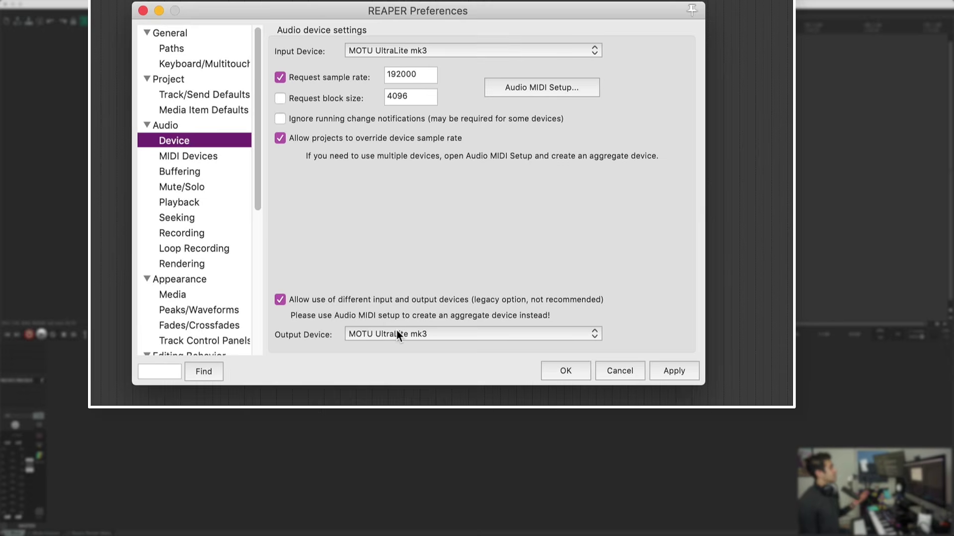
{"action": "left_click", "coordinate": [403, 297]}
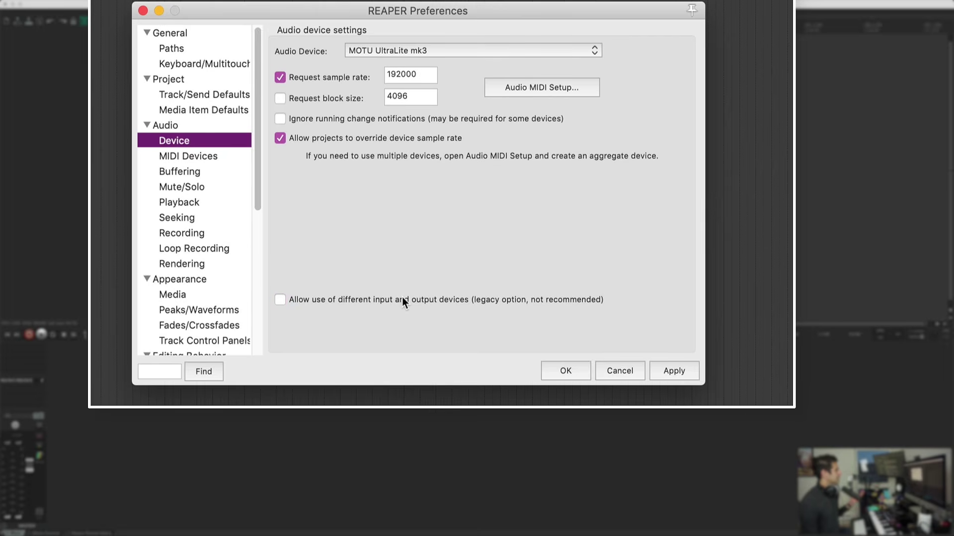
Step: Re-scan the VST plug-in paths in the VST plug-in preferences
{"action": "scroll", "coordinate": [201, 320], "scroll_direction": "down", "scroll_amount": 5}
{"action": "left_click", "coordinate": [201, 320]}
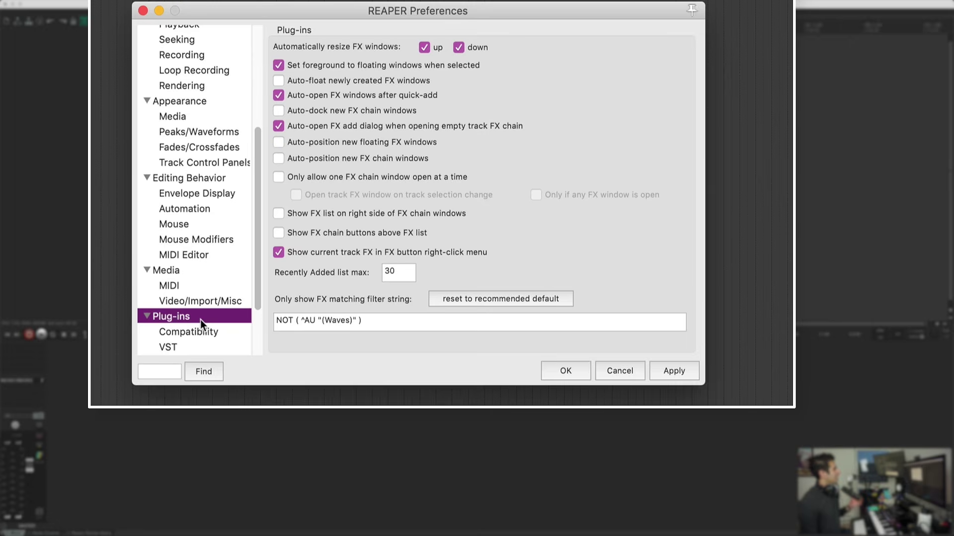
{"action": "left_click", "coordinate": [174, 334]}
{"action": "left_click", "coordinate": [174, 346]}
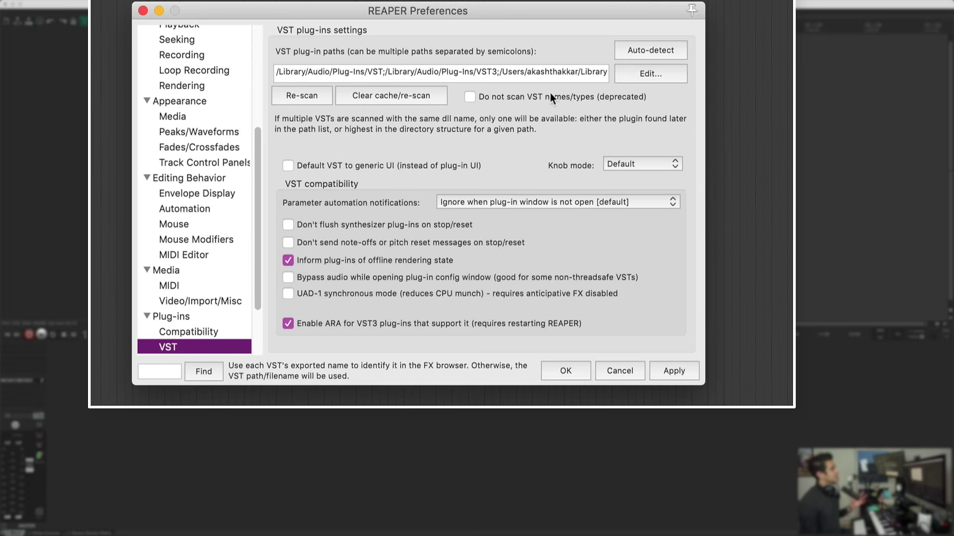
{"action": "left_click", "coordinate": [303, 97]}
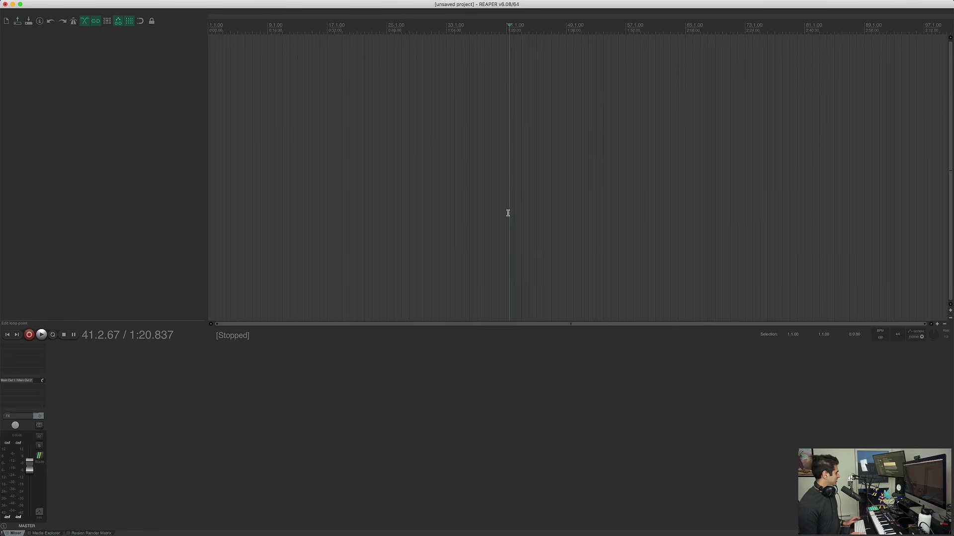
Step: Review the project save options for creating a subdirectory and copying all media into the project directory, and cancel the save
{"action": "key", "text": "super+s"}
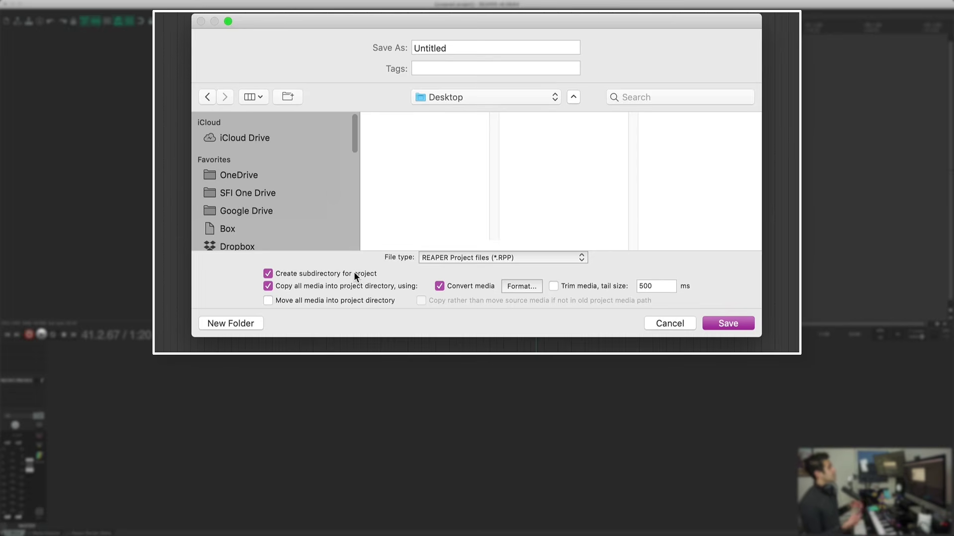
{"action": "left_click", "coordinate": [341, 282]}
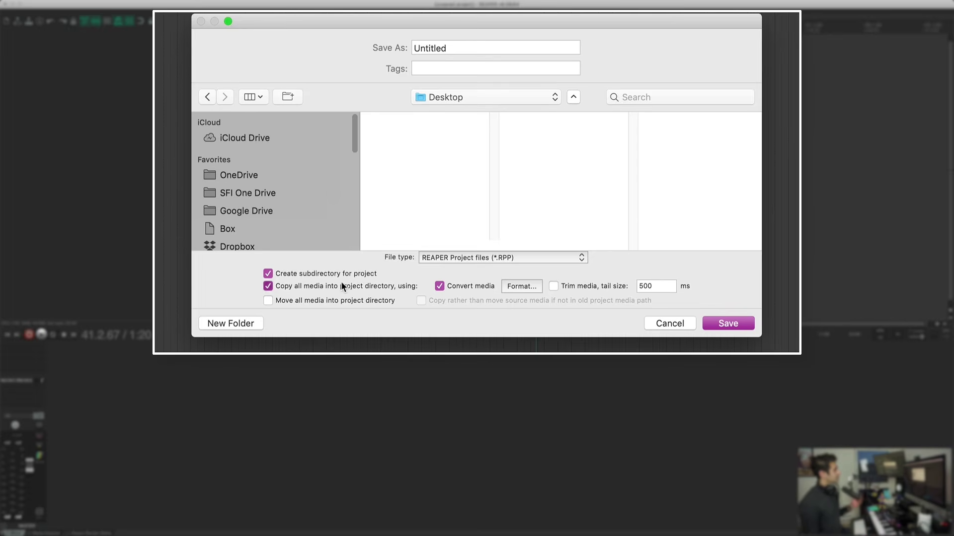
{"action": "left_click", "coordinate": [341, 282]}
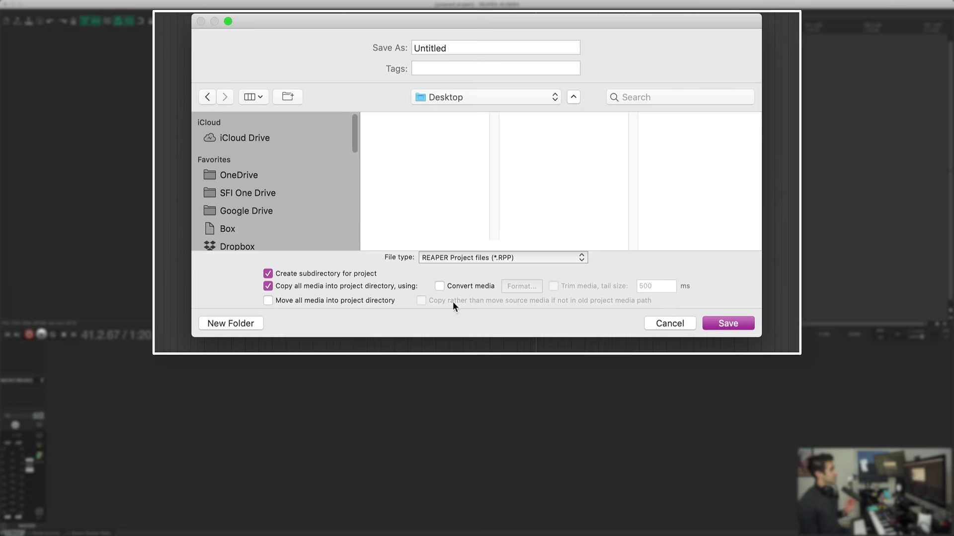
{"action": "left_click", "coordinate": [339, 270]}
{"action": "left_click", "coordinate": [339, 270]}
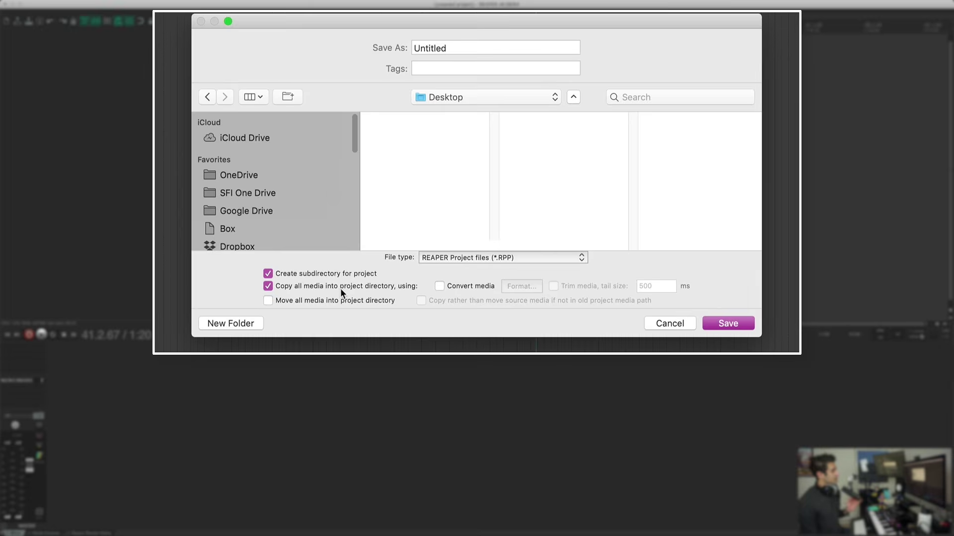
{"action": "left_click", "coordinate": [341, 287]}
{"action": "left_click", "coordinate": [340, 288]}
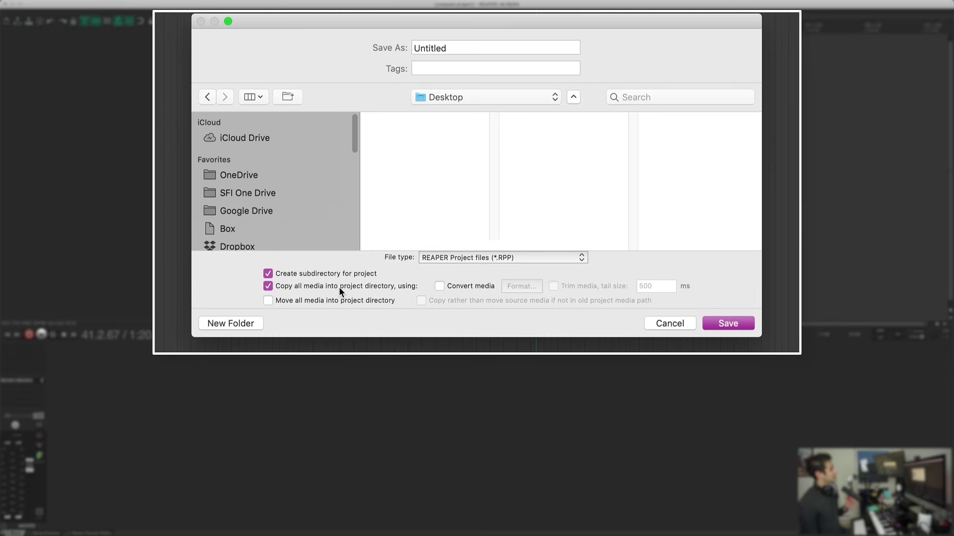
{"action": "left_click", "coordinate": [674, 325]}
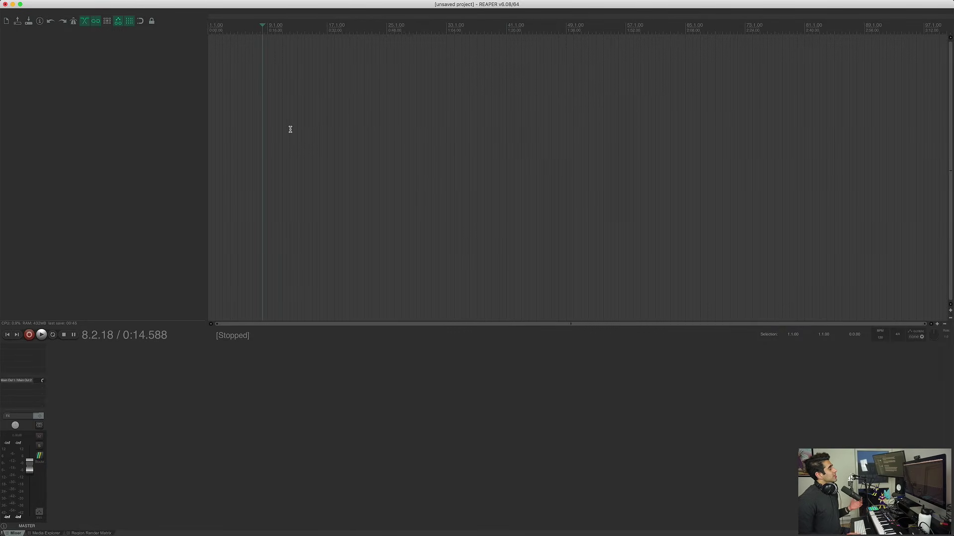
Step: Open the action list and browse through its custom, built-in and SWS extension actions
{"action": "left_click", "coordinate": [194, 0]}
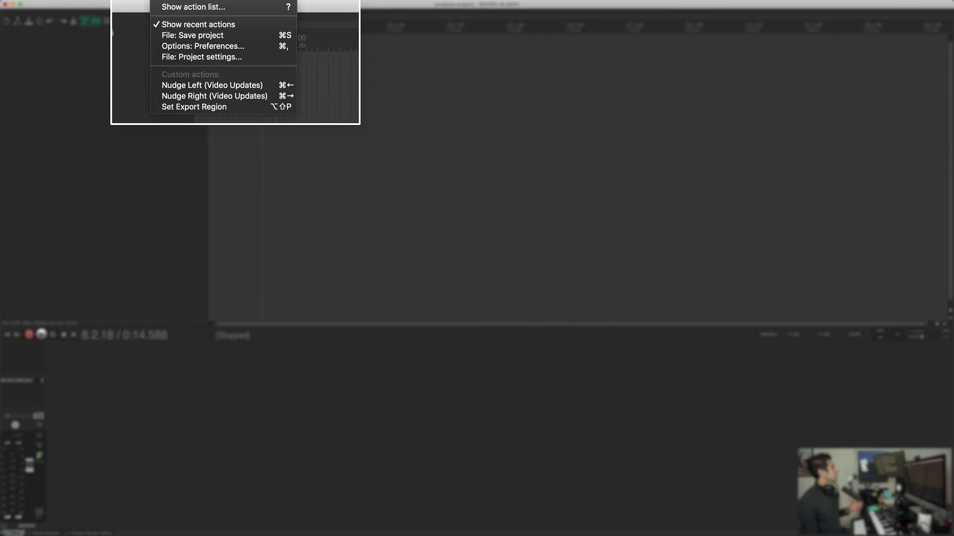
{"action": "left_click", "coordinate": [178, 12]}
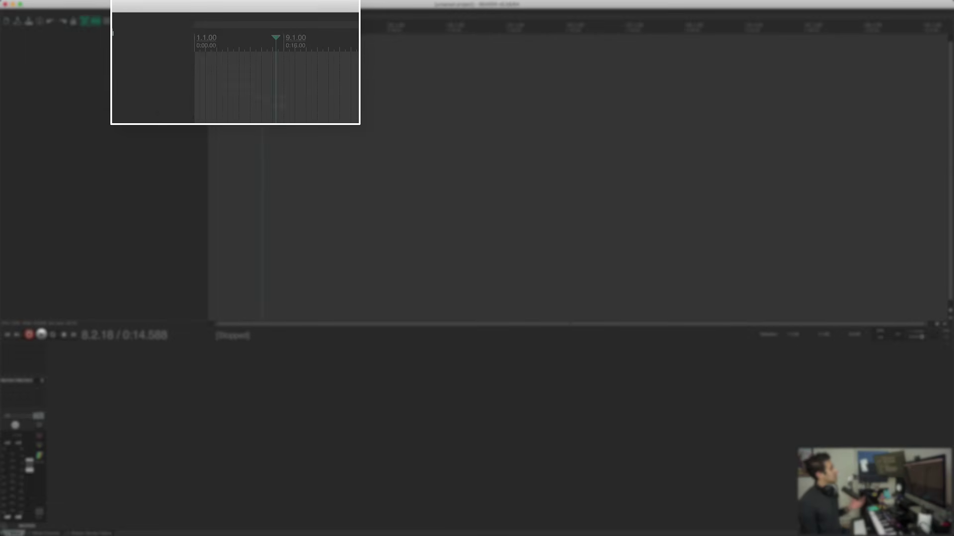
{"action": "scroll", "coordinate": [497, 154], "scroll_direction": "down", "scroll_amount": 5}
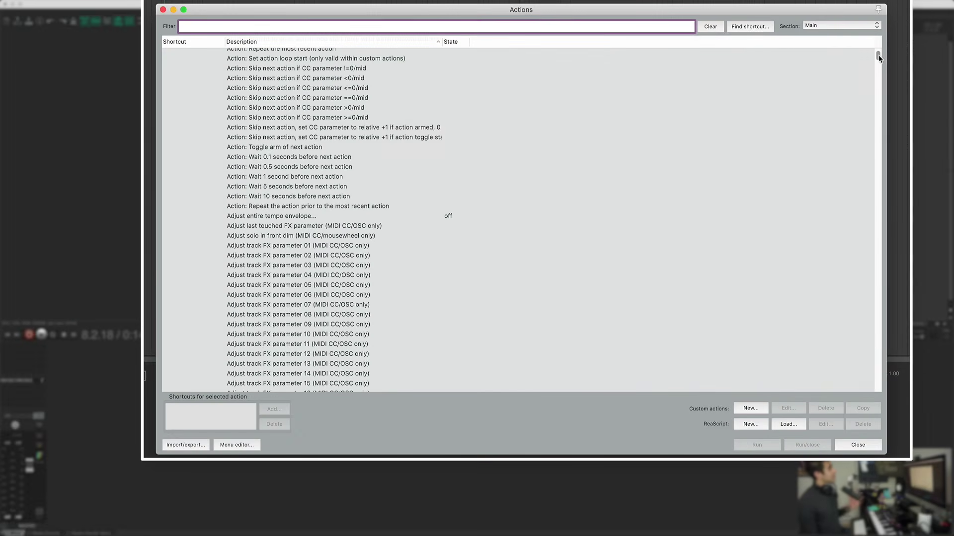
{"action": "left_click_drag", "start_coordinate": [878, 55], "coordinate": [856, 35]}
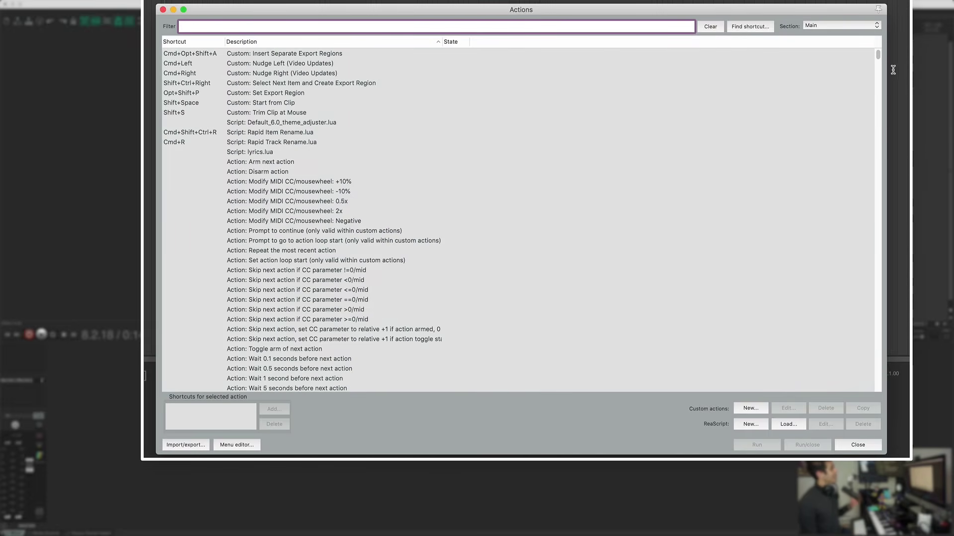
{"action": "left_click_drag", "start_coordinate": [878, 55], "coordinate": [865, 317]}
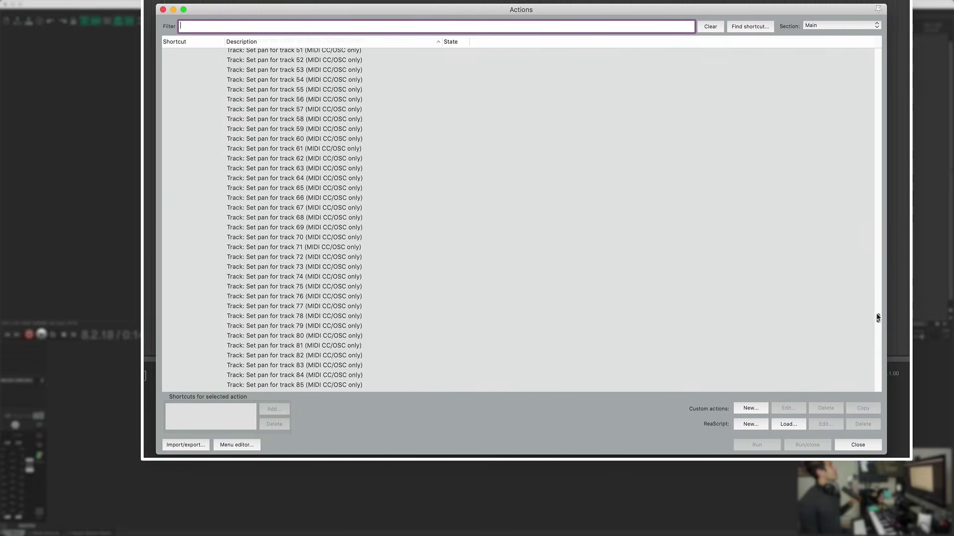
{"action": "left_click_drag", "start_coordinate": [877, 316], "coordinate": [855, 45]}
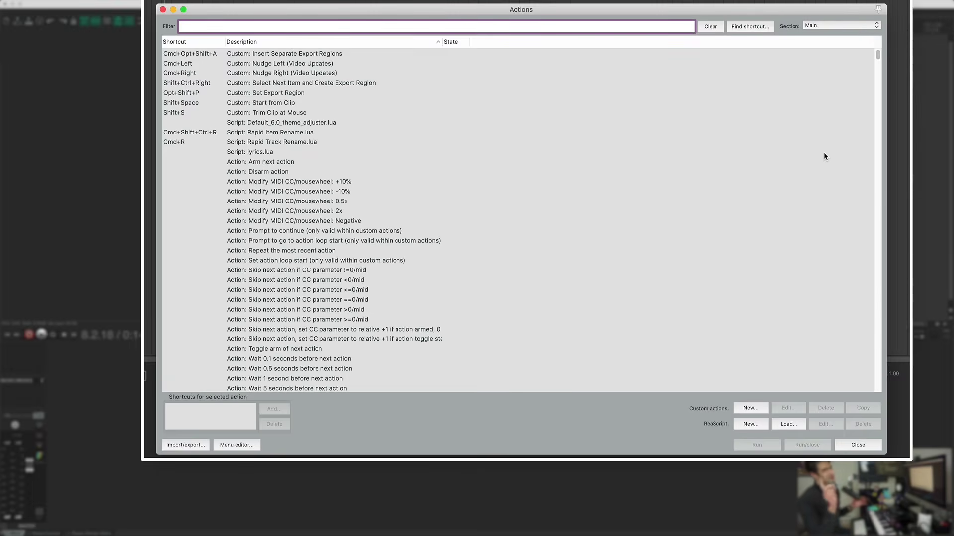
{"action": "left_click_drag", "start_coordinate": [877, 56], "coordinate": [869, 149]}
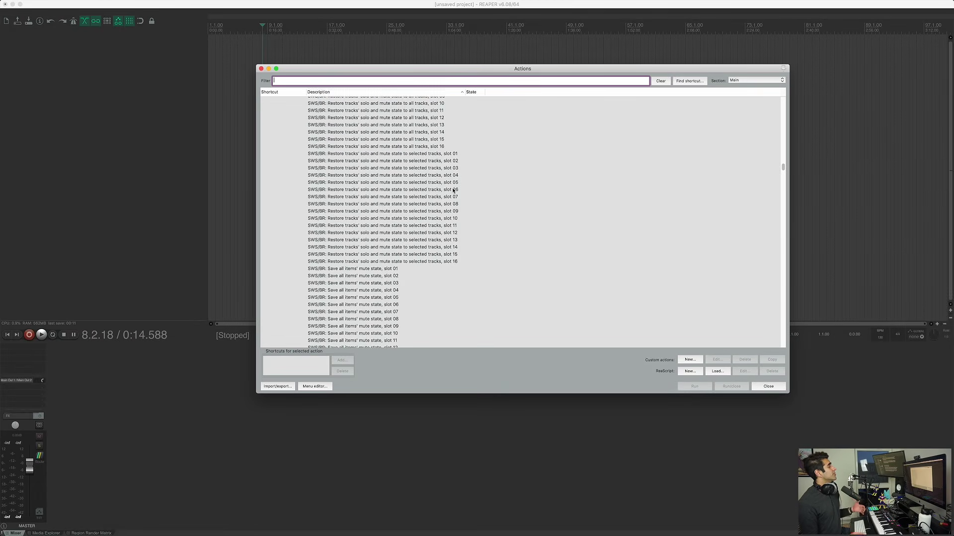
{"action": "left_click_drag", "start_coordinate": [783, 166], "coordinate": [782, 164]}
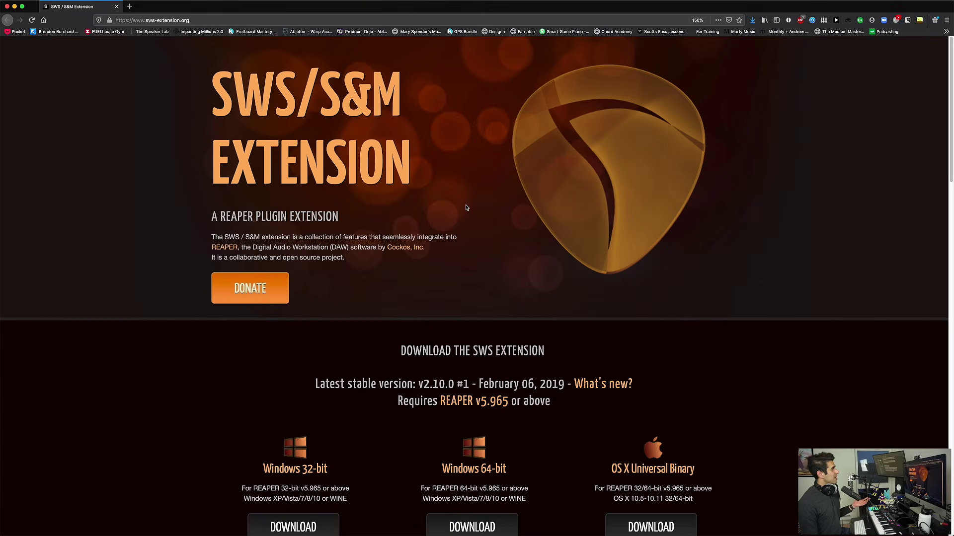
Step: Switch to the browser and view the download options on the SWS/S&M Extension website
{"action": "scroll", "coordinate": [467, 208], "scroll_direction": "down", "scroll_amount": 1}
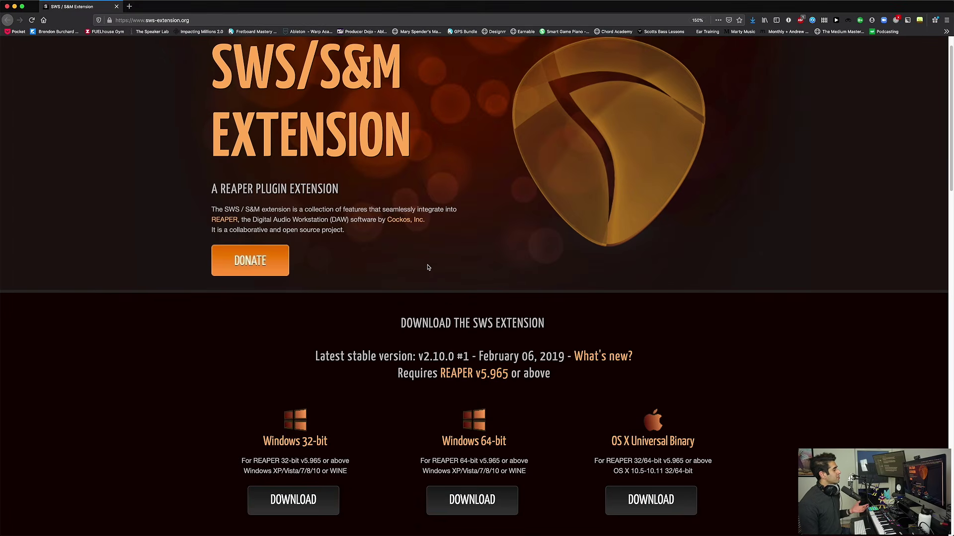